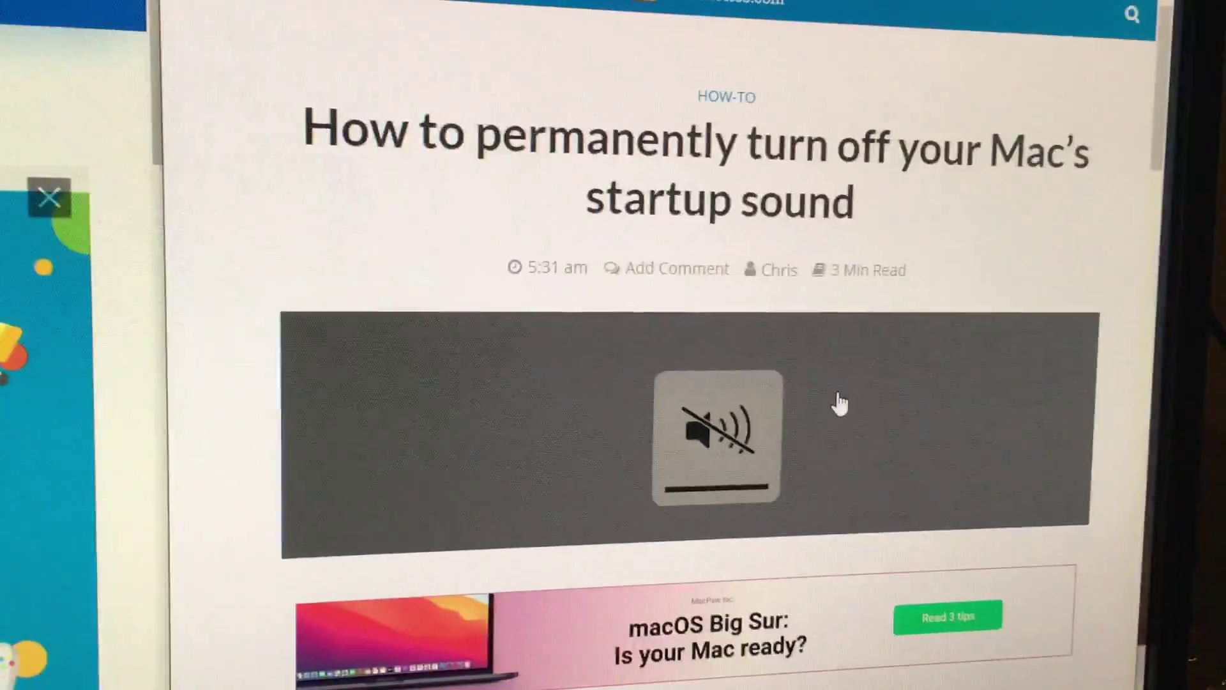
pyautogui.scroll(2, 855, 389)
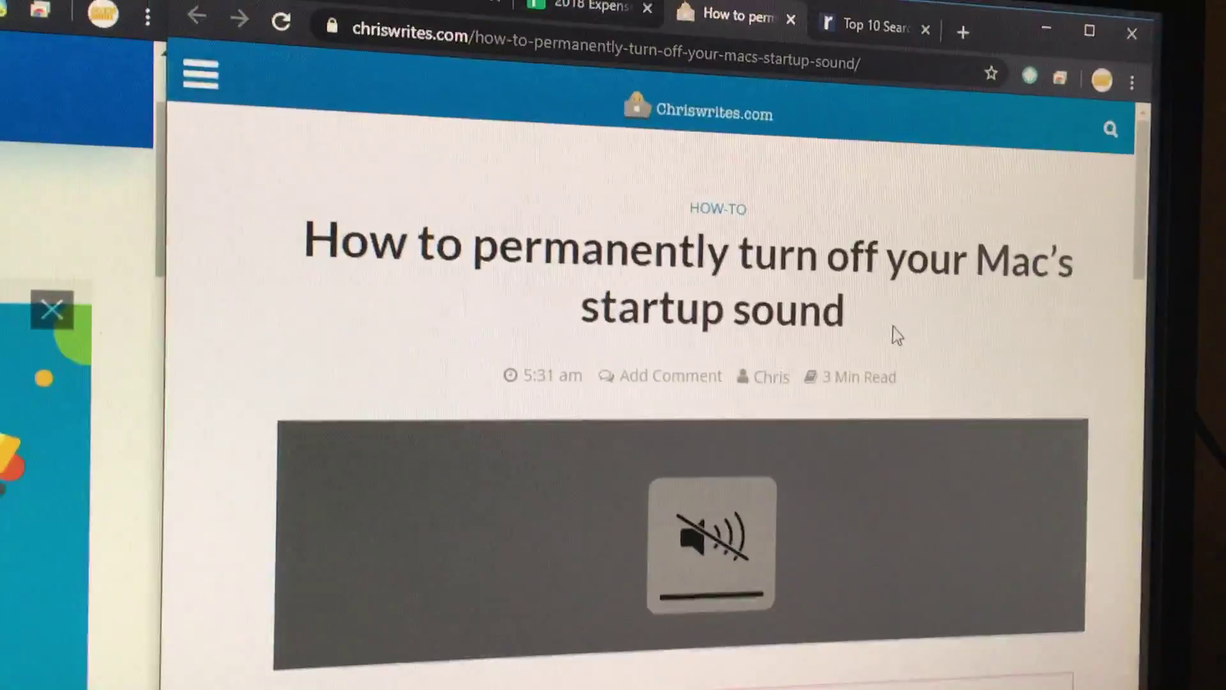
pyautogui.scroll(-4, 884, 382)
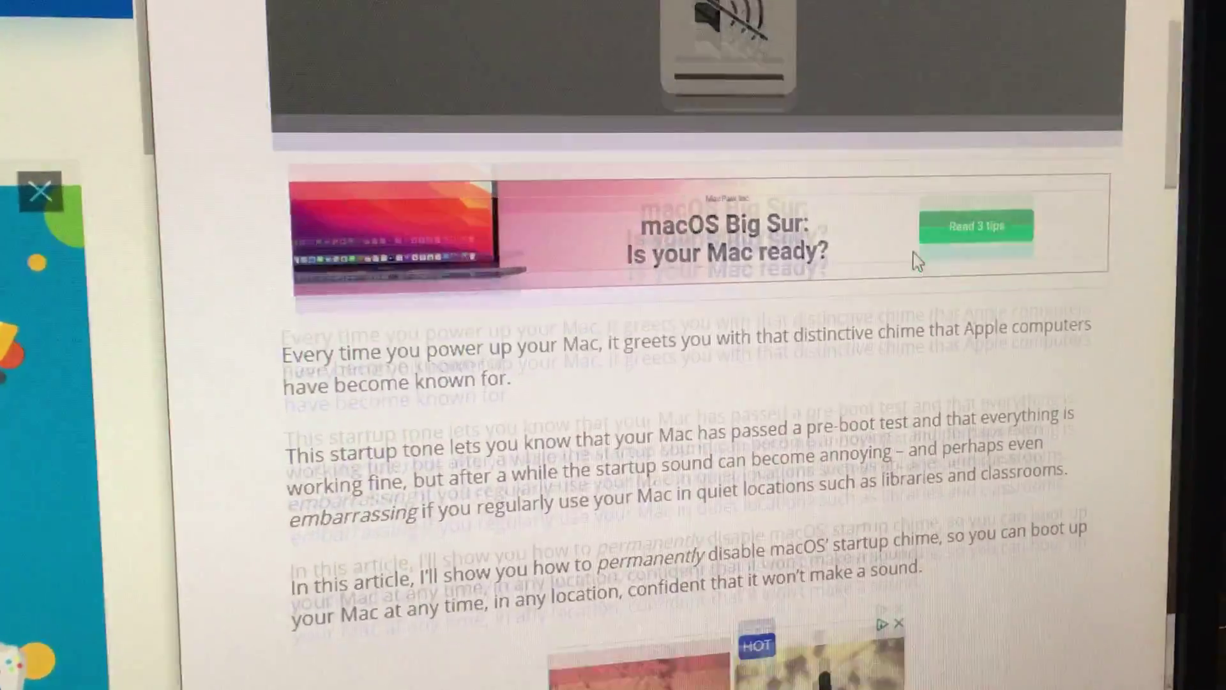
pyautogui.scroll(-4, 889, 288)
pyautogui.scroll(-3, 888, 256)
pyautogui.scroll(-4, 888, 255)
pyautogui.scroll(-3, 887, 268)
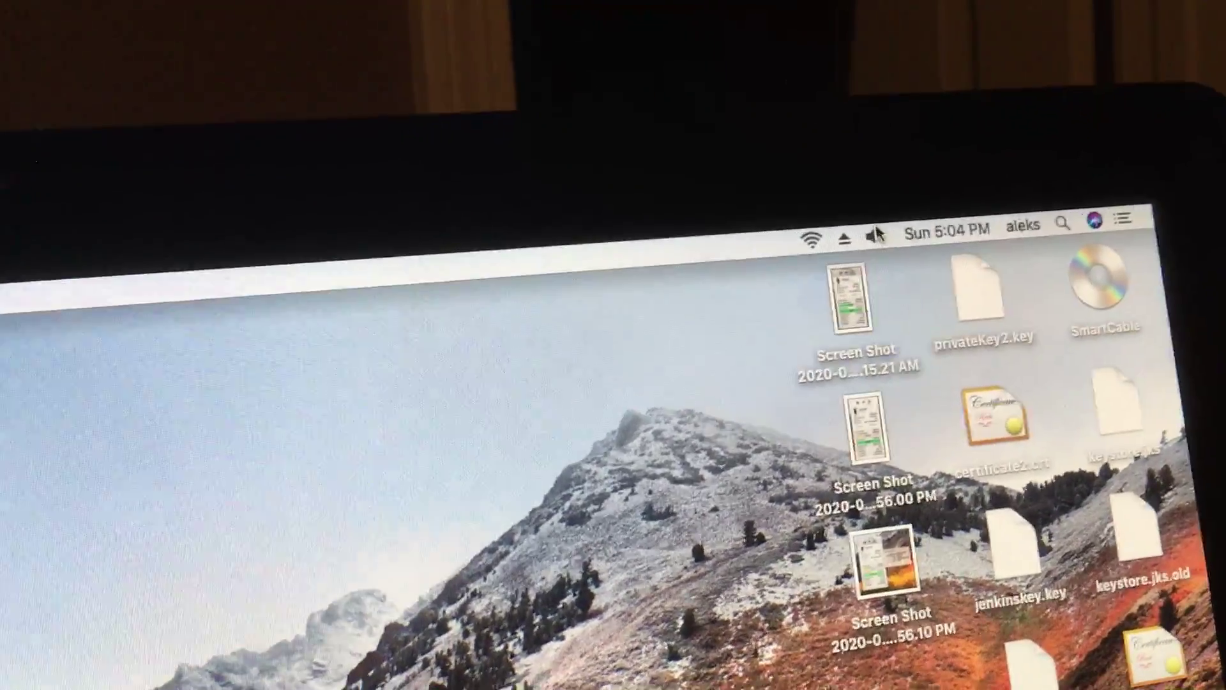
# - Mute the Mac by setting the menu-bar speaker volume slider to zero
pyautogui.click(874, 236)
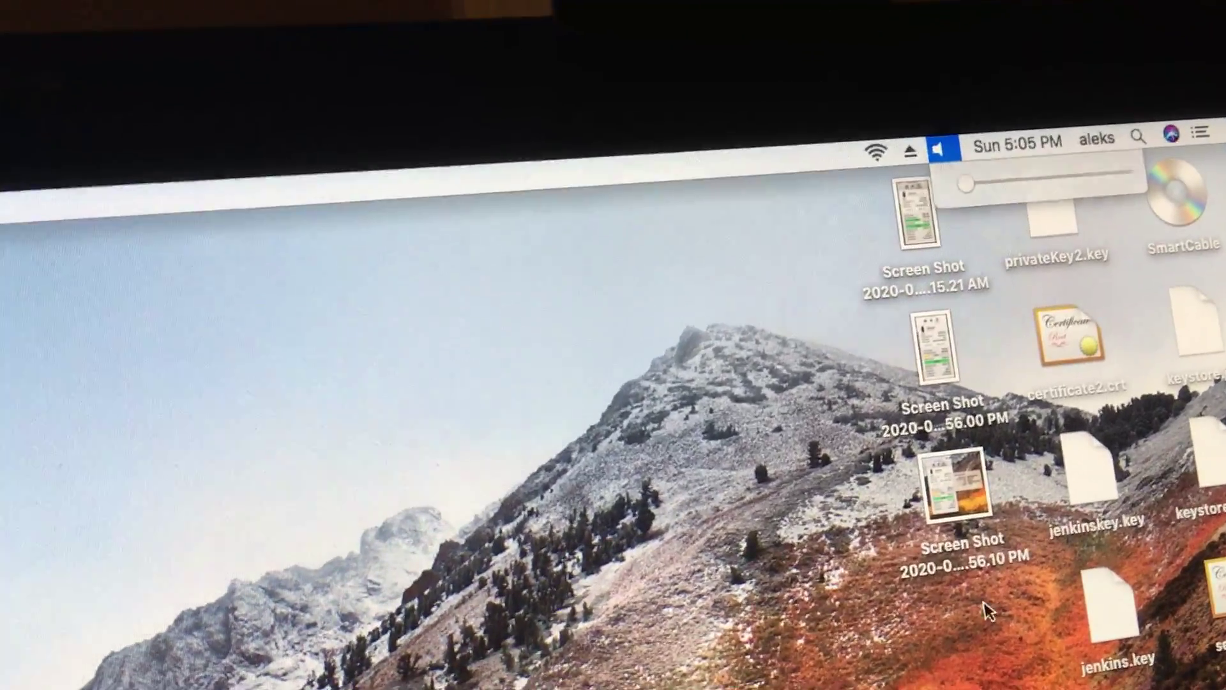
pyautogui.click(910, 220)
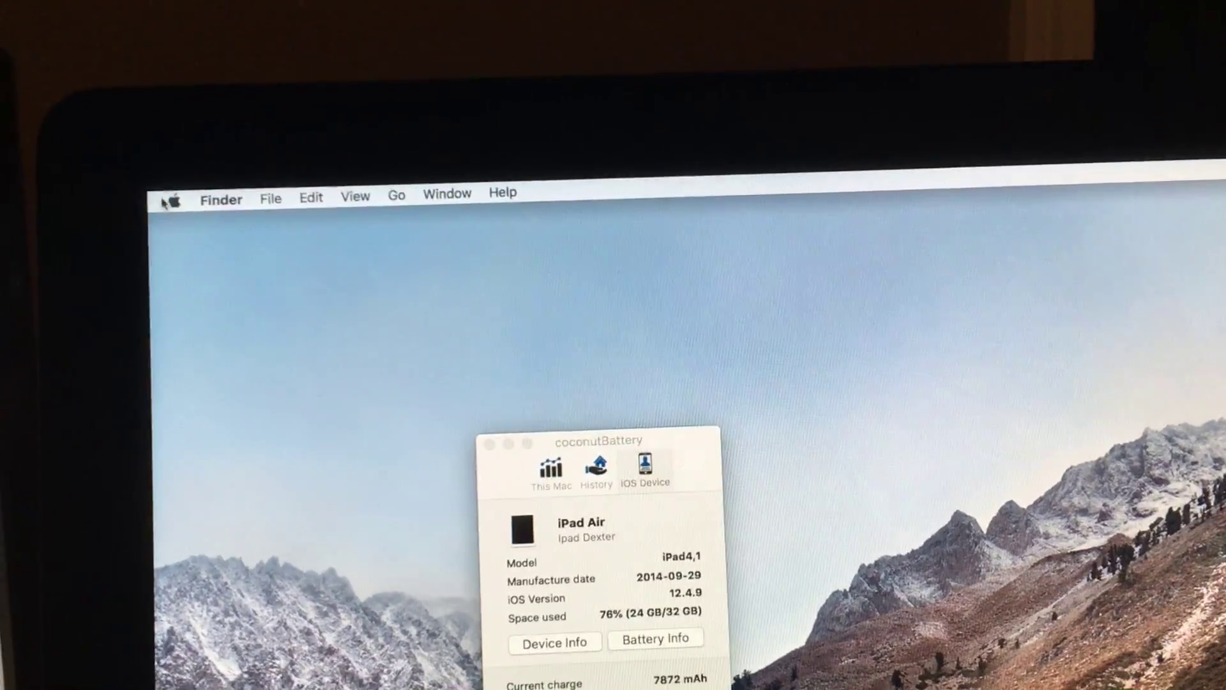
# - Choose Shut Down… from the Apple menu to bring up the shutdown confirmation
pyautogui.click(156, 219)
pyautogui.click(208, 304)
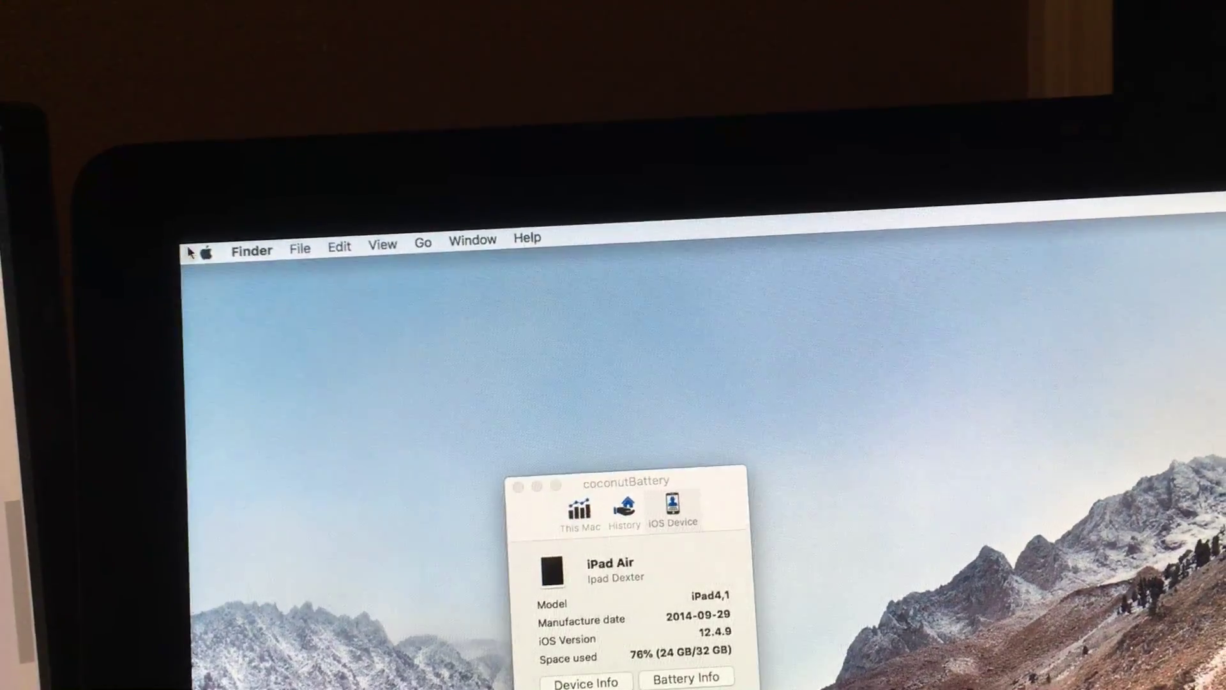
pyautogui.click(161, 222)
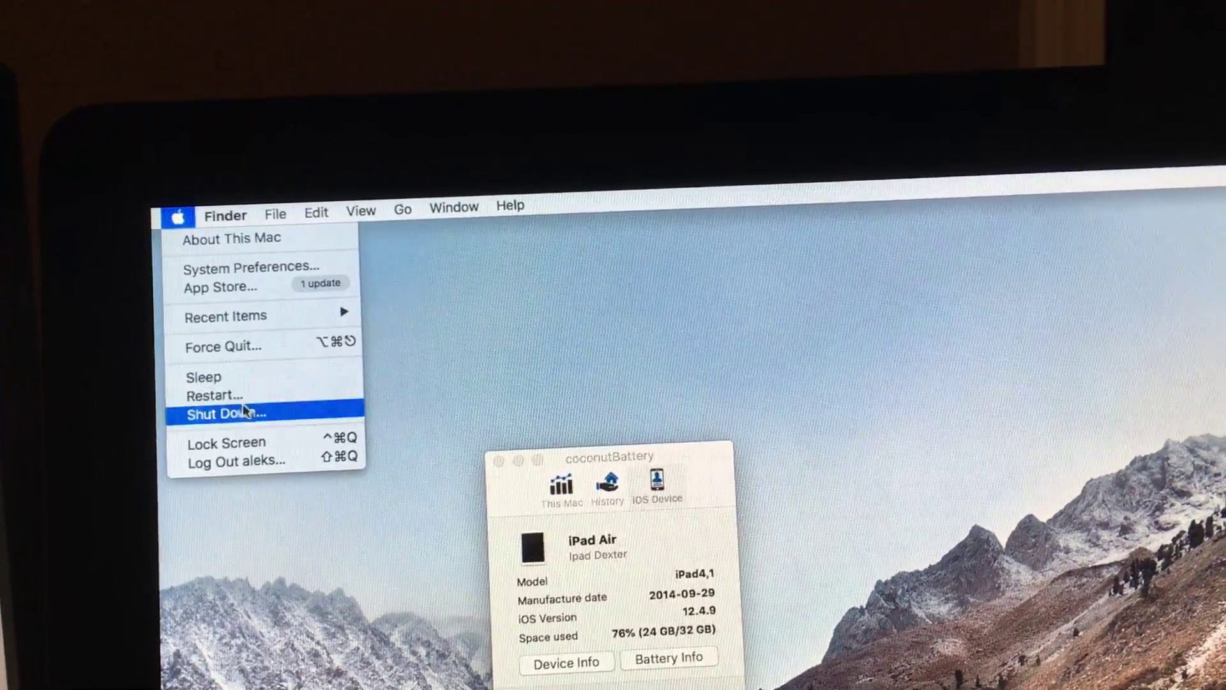
pyautogui.click(247, 410)
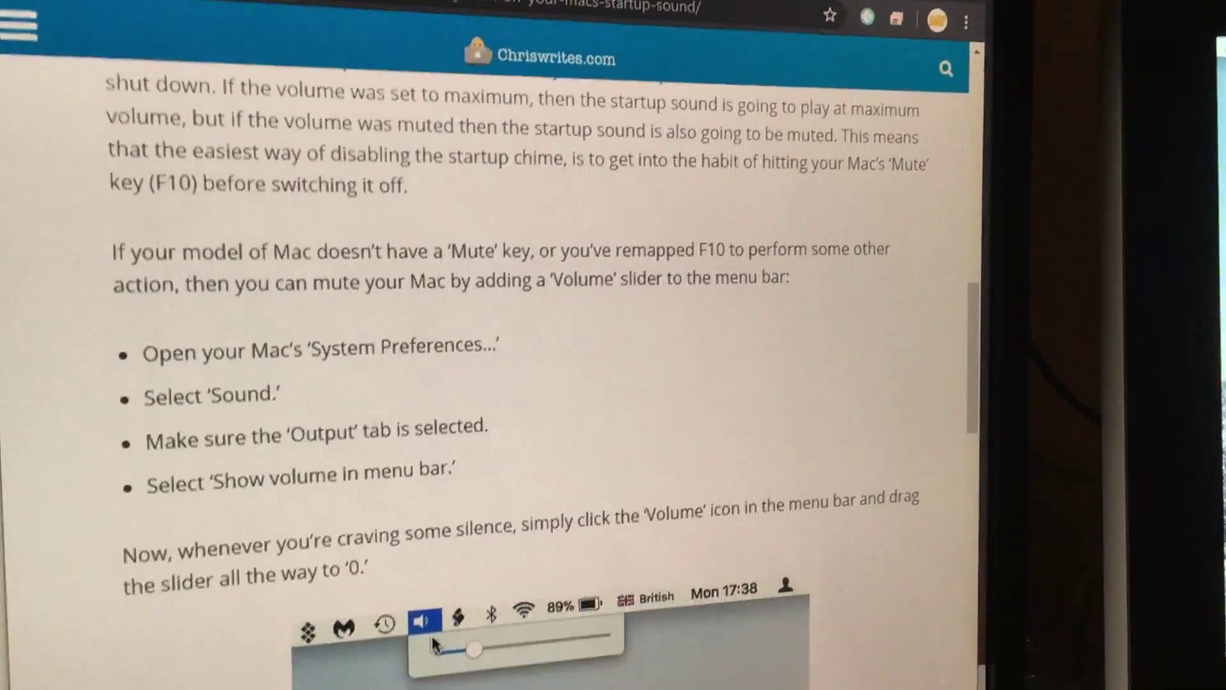
pyautogui.scroll(-3, 536, 345)
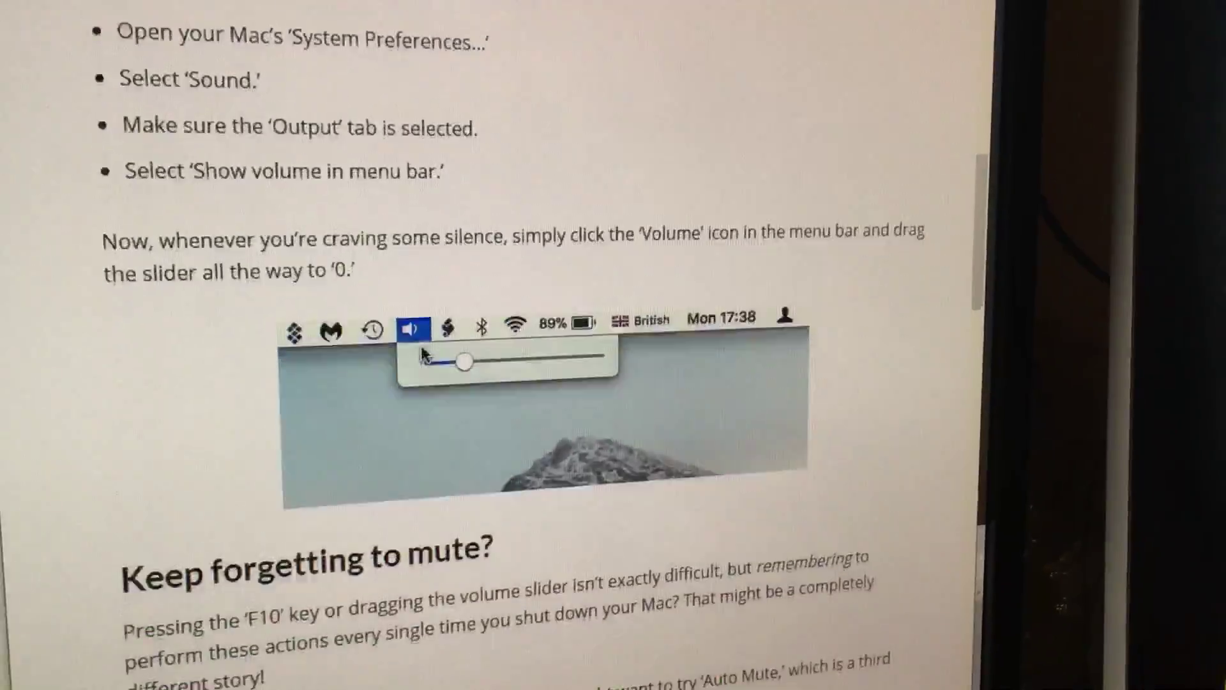
pyautogui.scroll(-5, 536, 345)
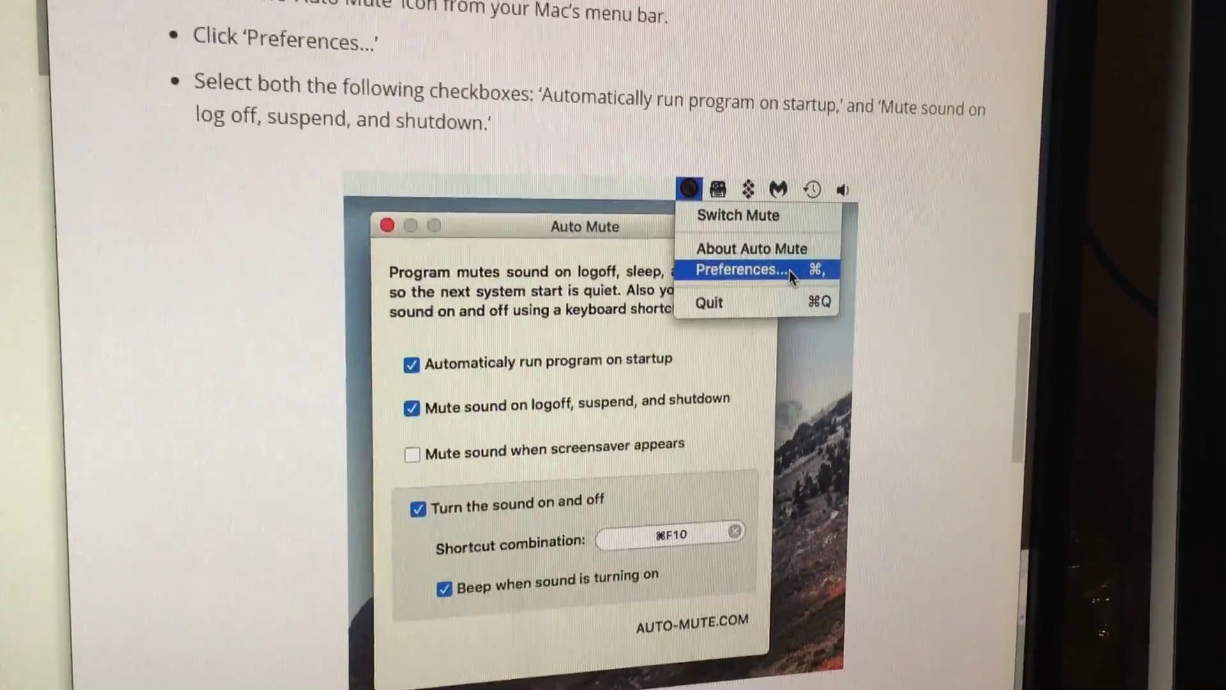
pyautogui.scroll(5, 536, 345)
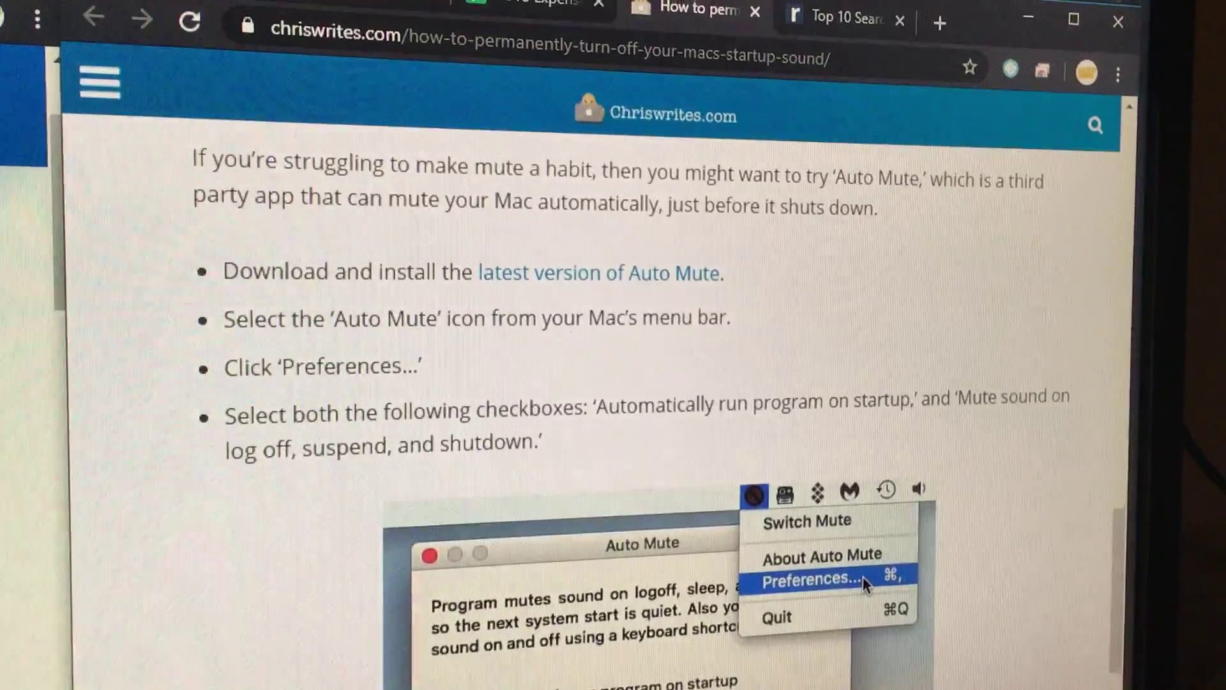